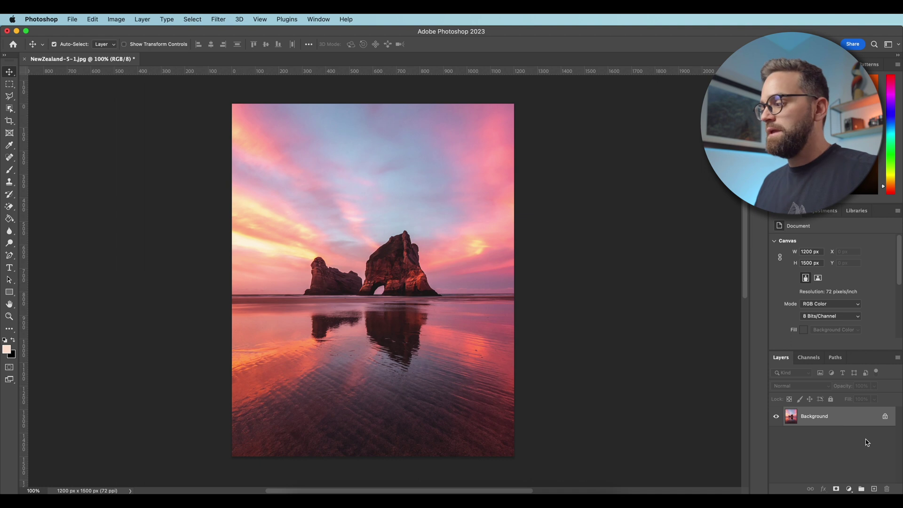
Convert the Background into a regular layer named Layer 0 via Layer from Background
right_click(827, 417)
click(784, 347)
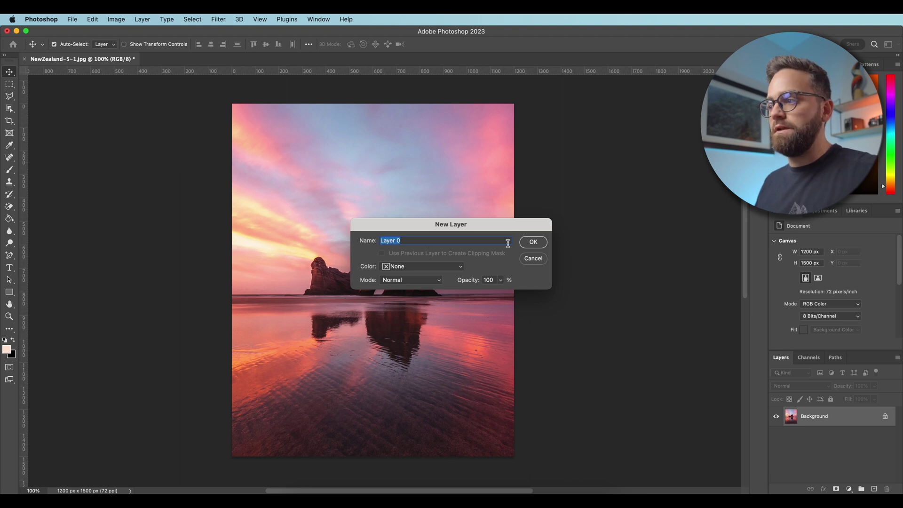
click(523, 243)
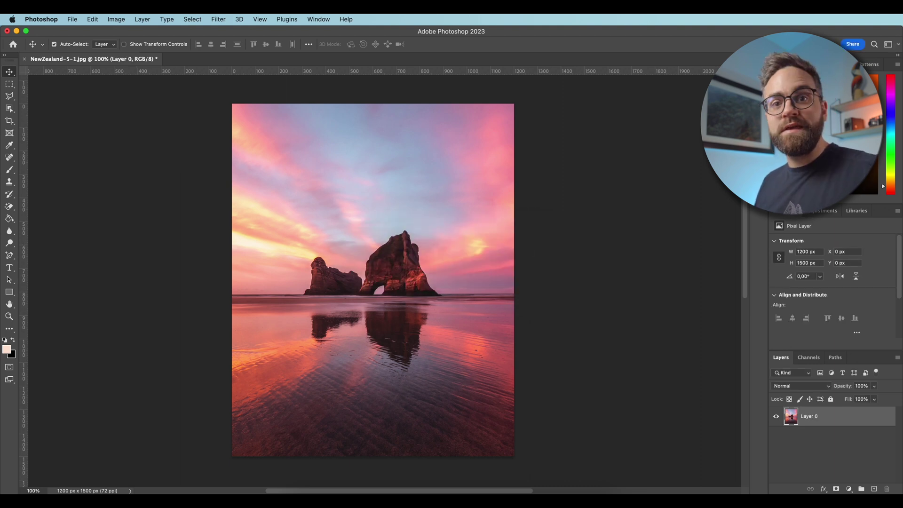
Undo the conversion in History, then unlock the Background into Layer 0 with its lock icon
click(751, 65)
click(693, 87)
click(746, 315)
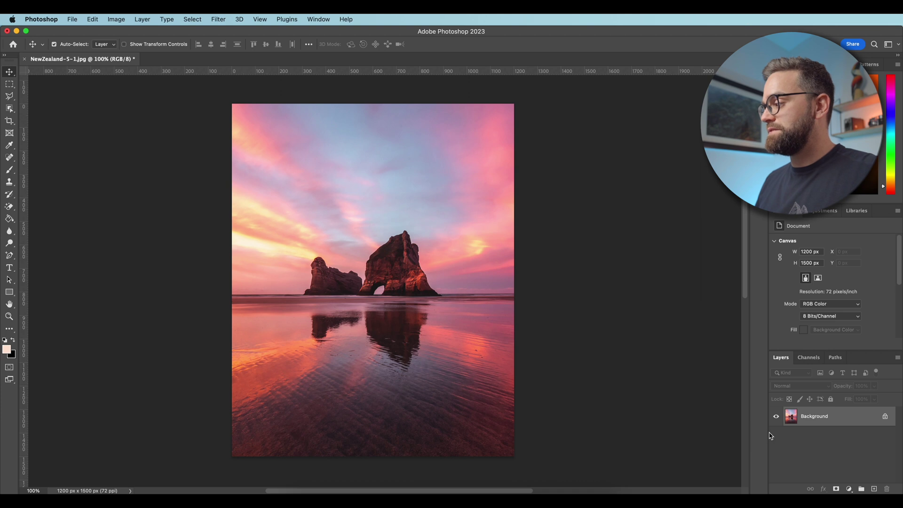
click(887, 419)
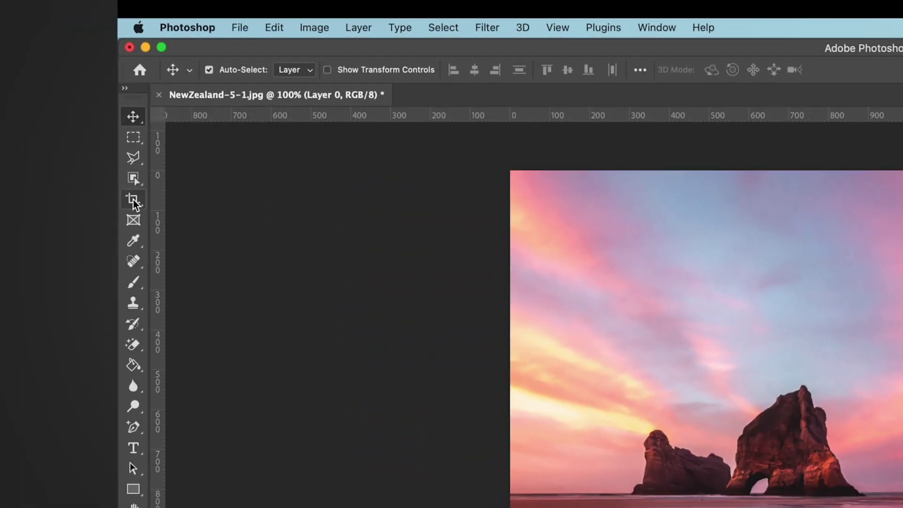
Crop at a 5:4 ratio, enlarging the frame to 1875 × 1500 px with transparent side strips
key(c)
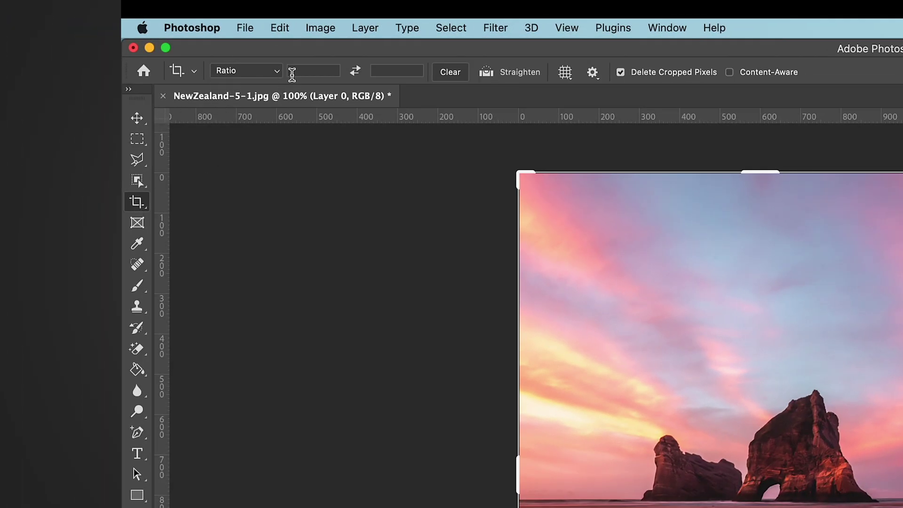
text(5)
click(390, 71)
text(4)
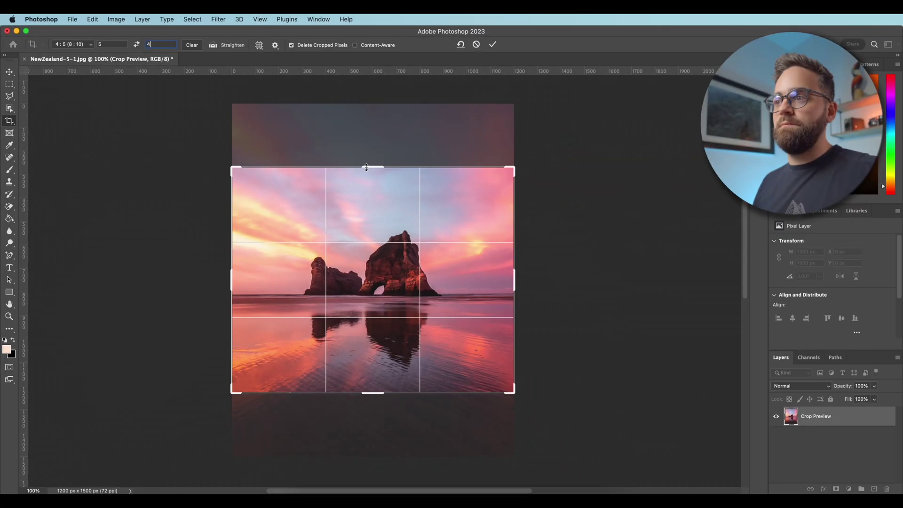
drag(367, 167, 368, 136)
drag(373, 426, 371, 455)
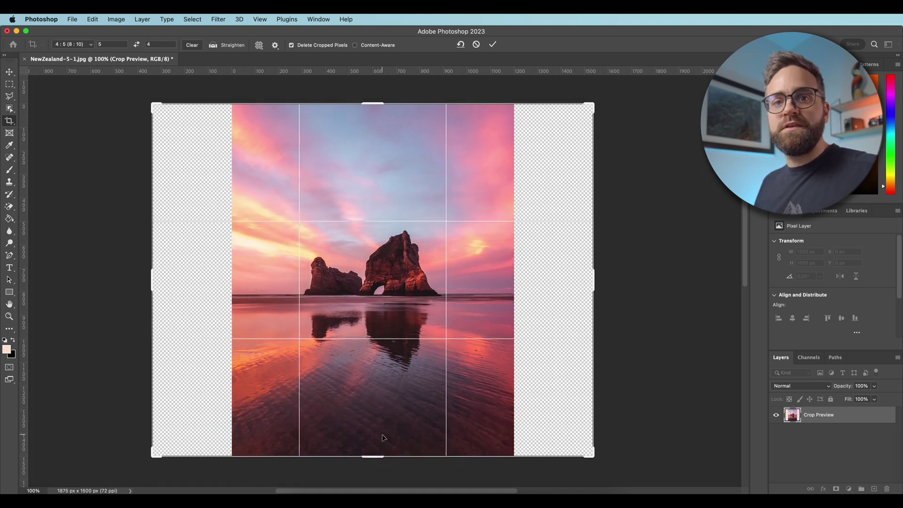
key(Return)
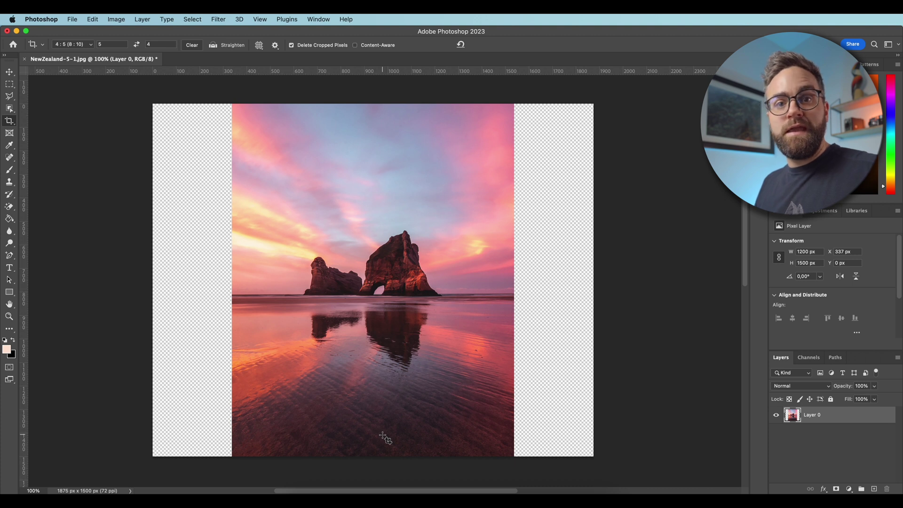
key(super+t)
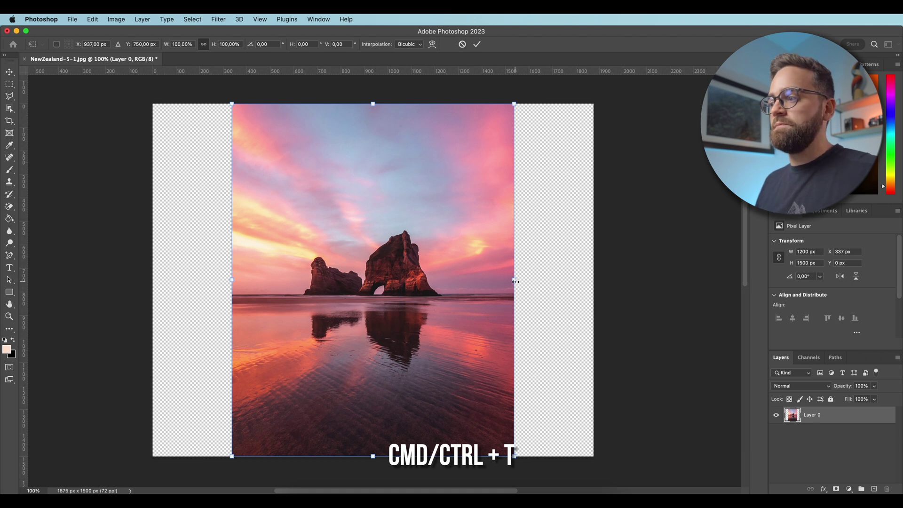
drag(516, 281, 566, 281)
drag(232, 281, 153, 279)
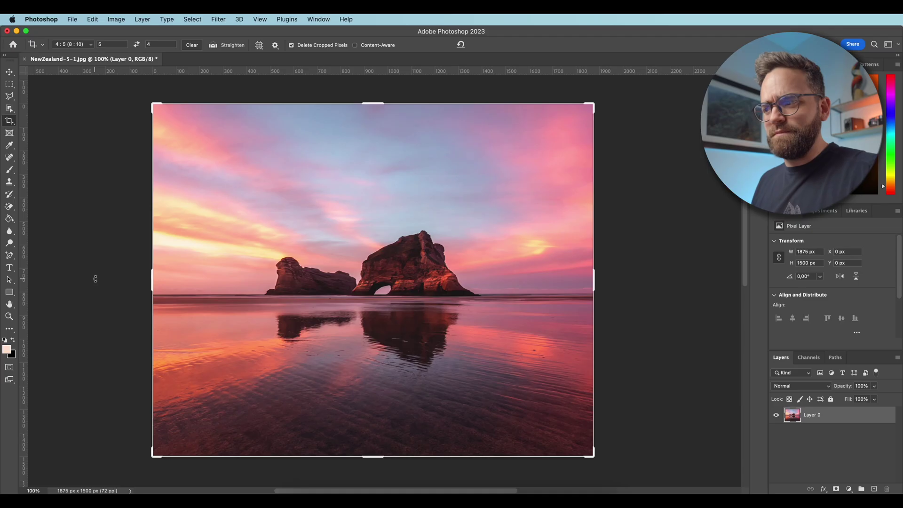
click(9, 71)
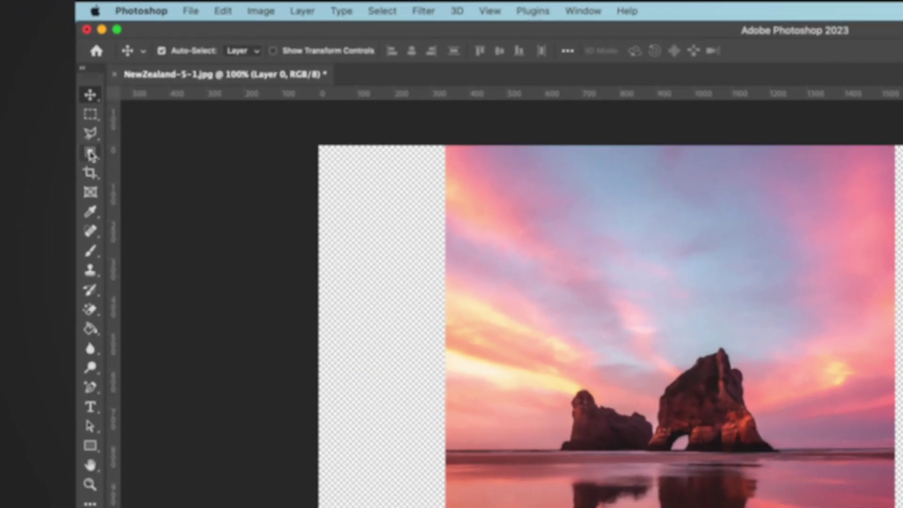
Select the two sea-stack rocks with the Object Selection tool
click(22, 115)
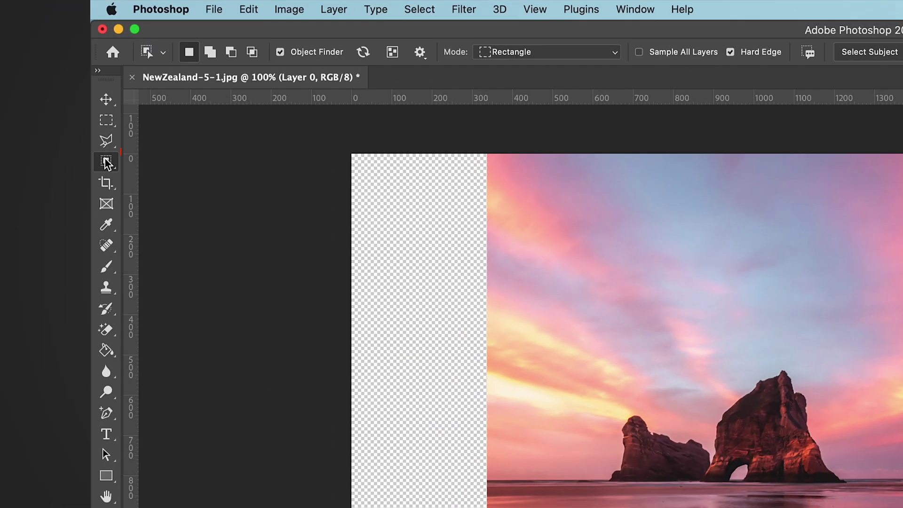
drag(605, 360, 838, 507)
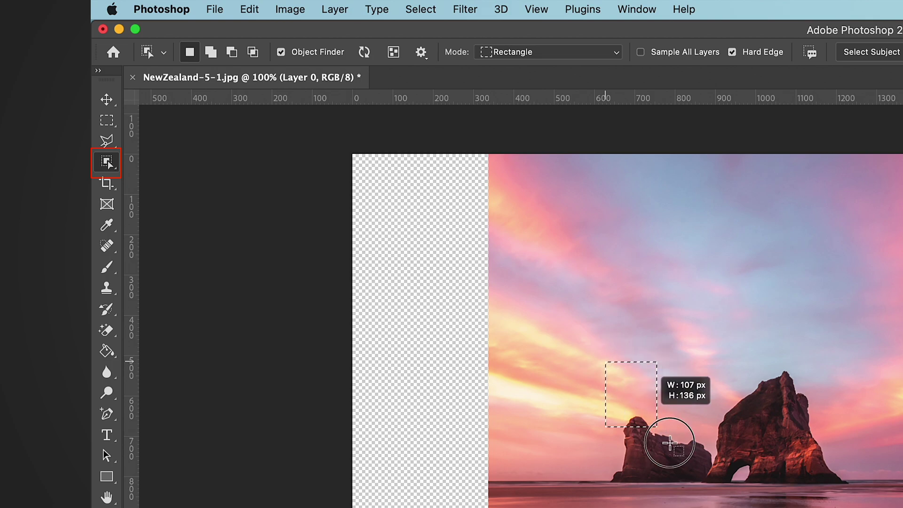
drag(436, 365, 437, 377)
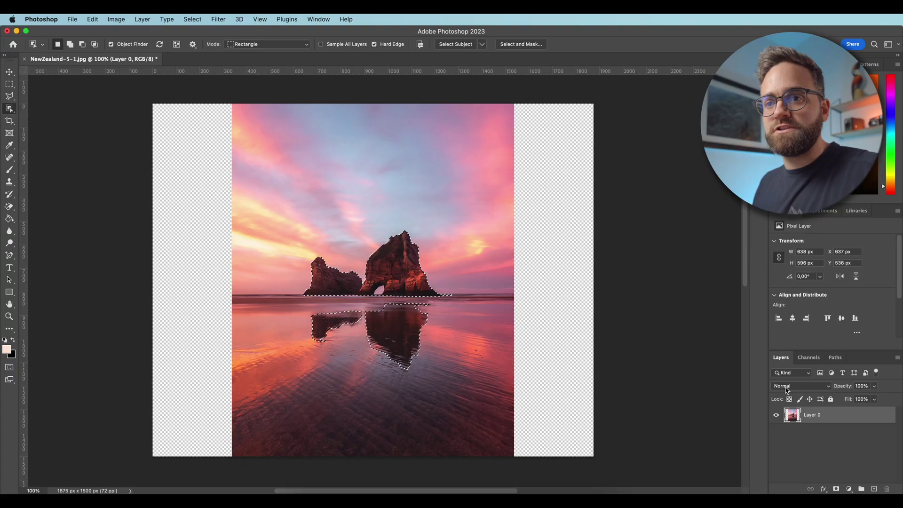
Save the rock selection as channel Alpha 1 and deselect
click(809, 357)
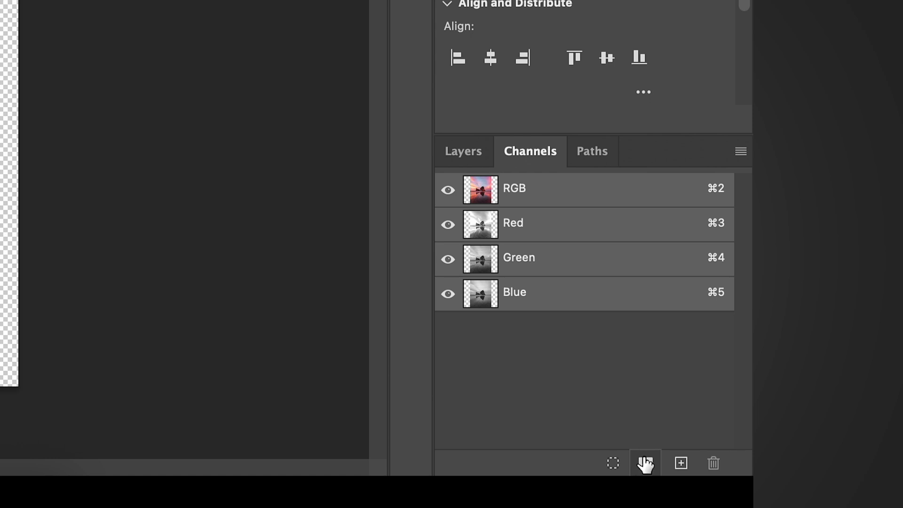
click(646, 463)
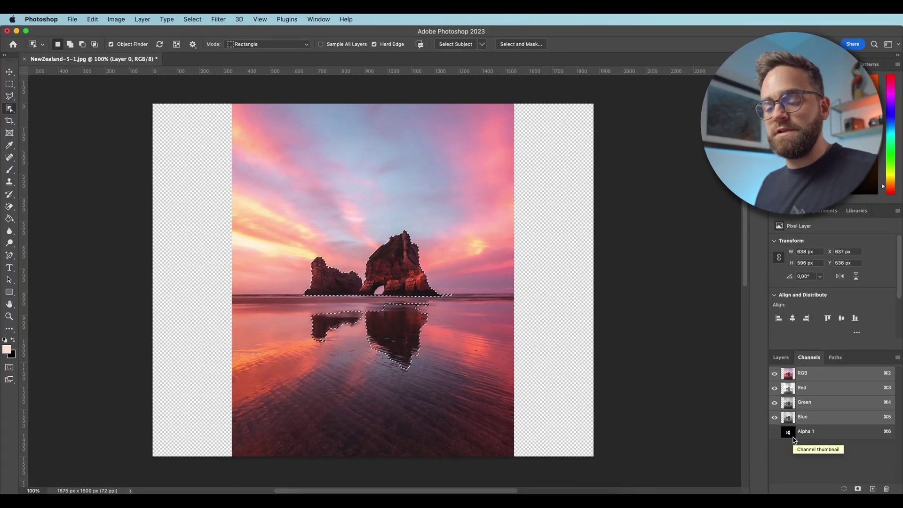
key(super+d)
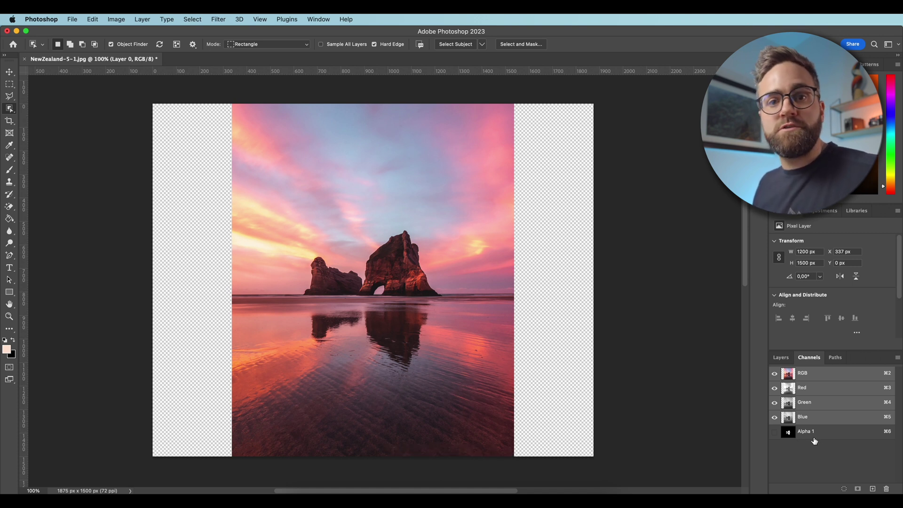
Start Content-Aware Scale on Layer 0 with Protect set to Alpha 1
click(781, 358)
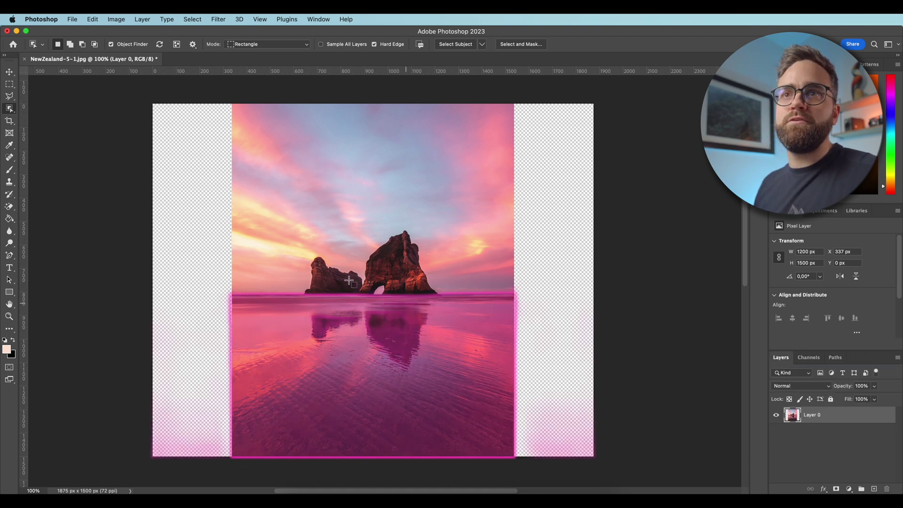
click(93, 20)
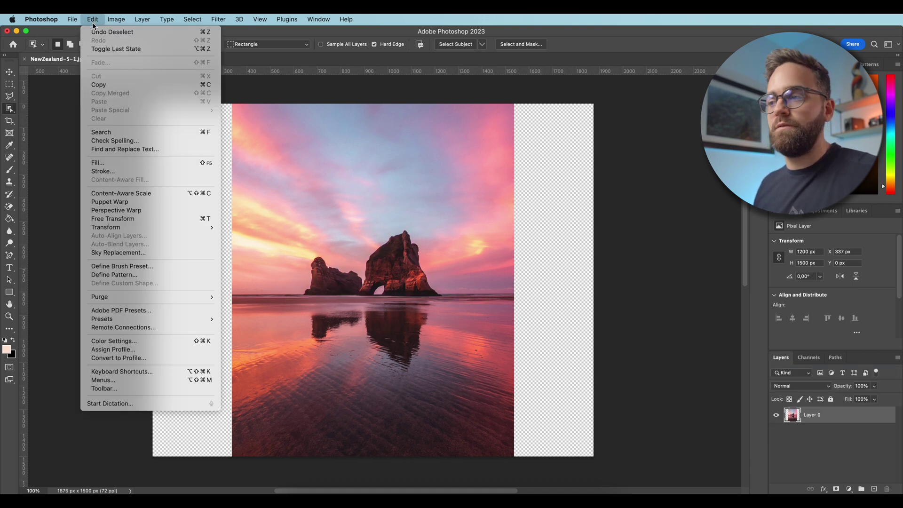
click(136, 194)
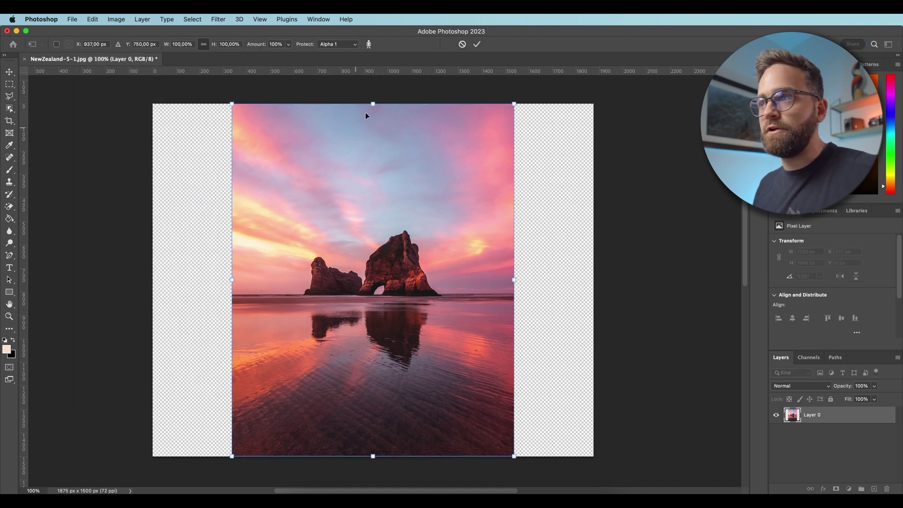
click(337, 45)
click(330, 36)
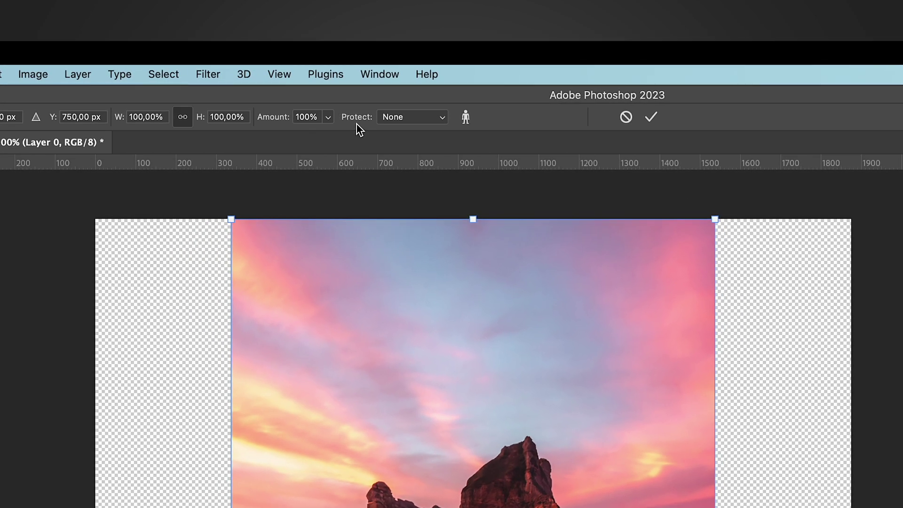
click(397, 120)
click(404, 132)
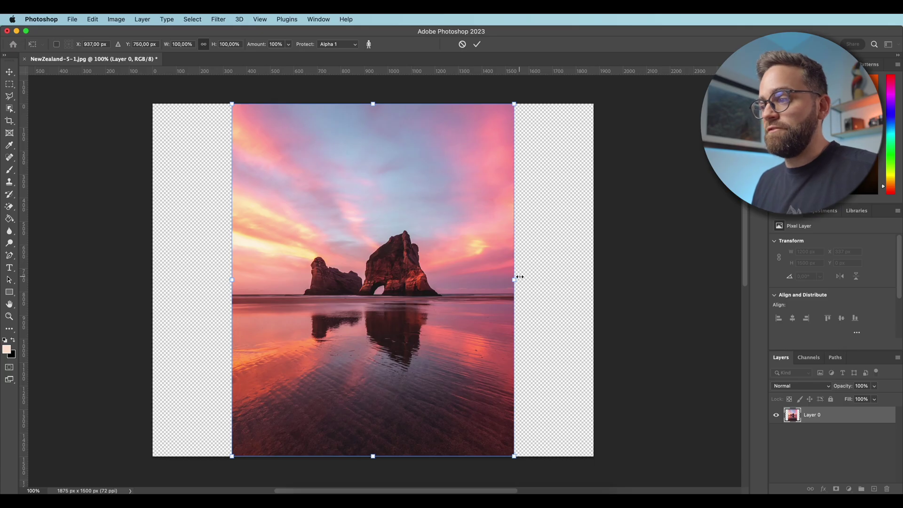
Stretch the photo's left and right edges to the canvas edges, reaching 156.25% width
drag(516, 279, 594, 277)
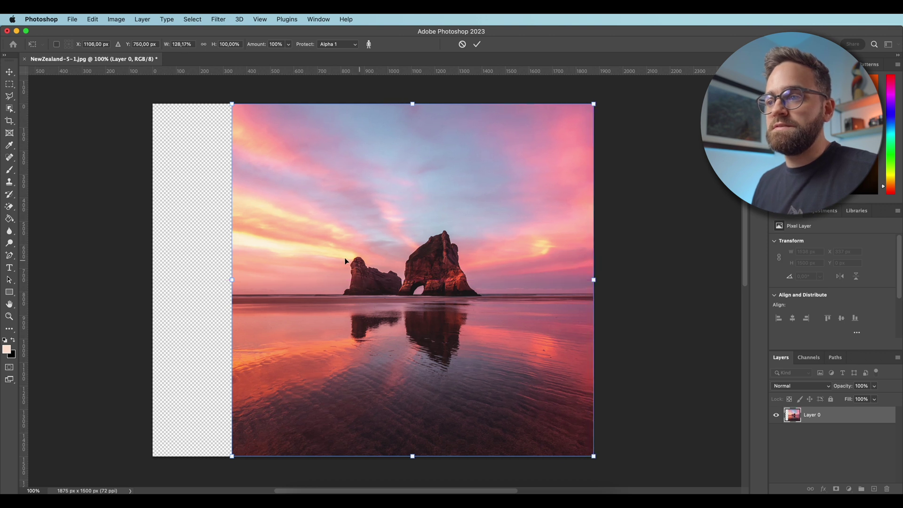
drag(232, 280, 219, 282)
drag(180, 280, 153, 280)
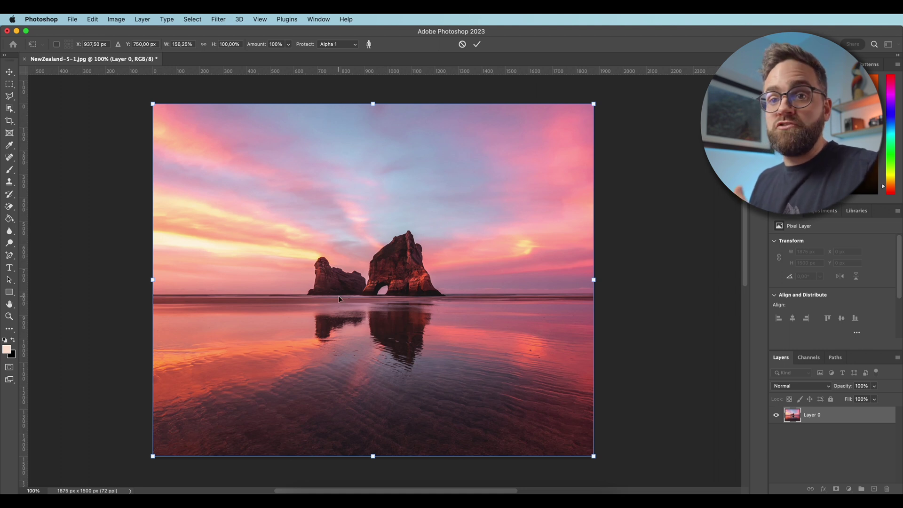
Commit the content-aware scale of Layer 0
key(Return)
key(w)
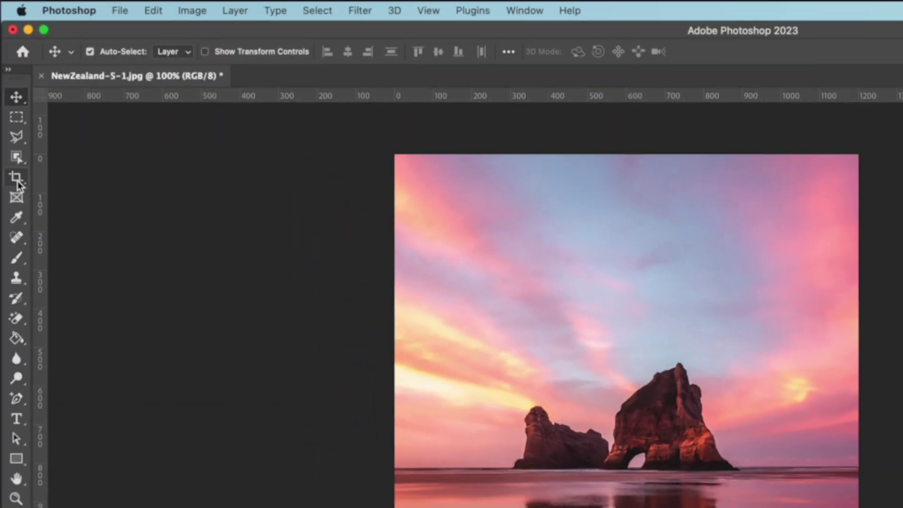
Crop with Content-Aware enabled, widening the portrait to a 1875 × 1500 px 5:4 frame
click(10, 123)
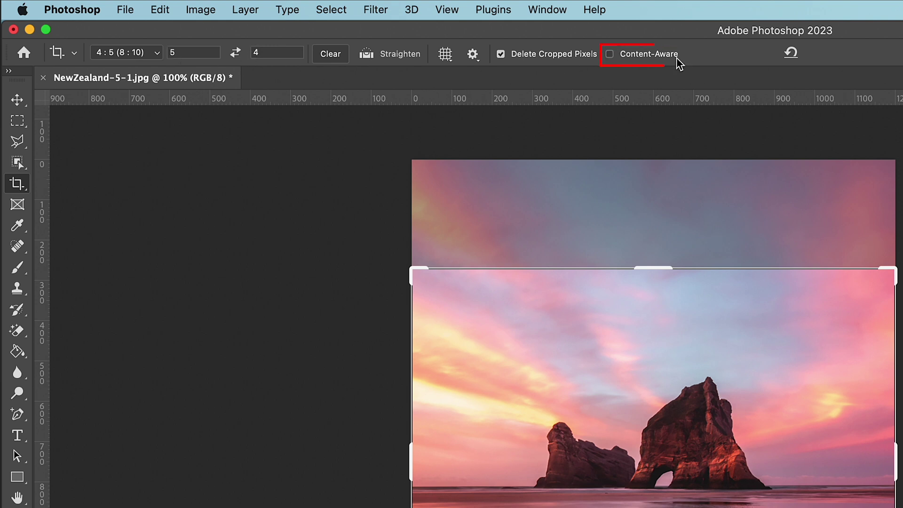
click(611, 54)
drag(661, 267, 662, 220)
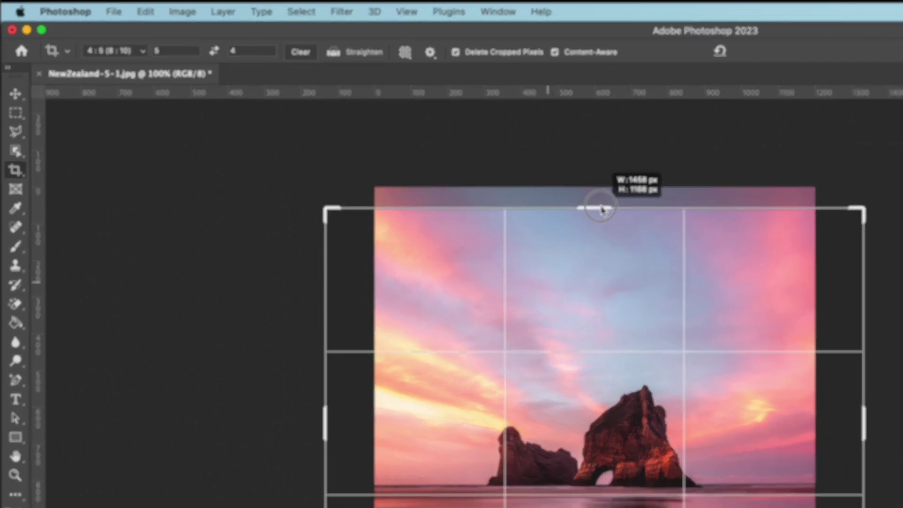
drag(396, 144, 395, 142)
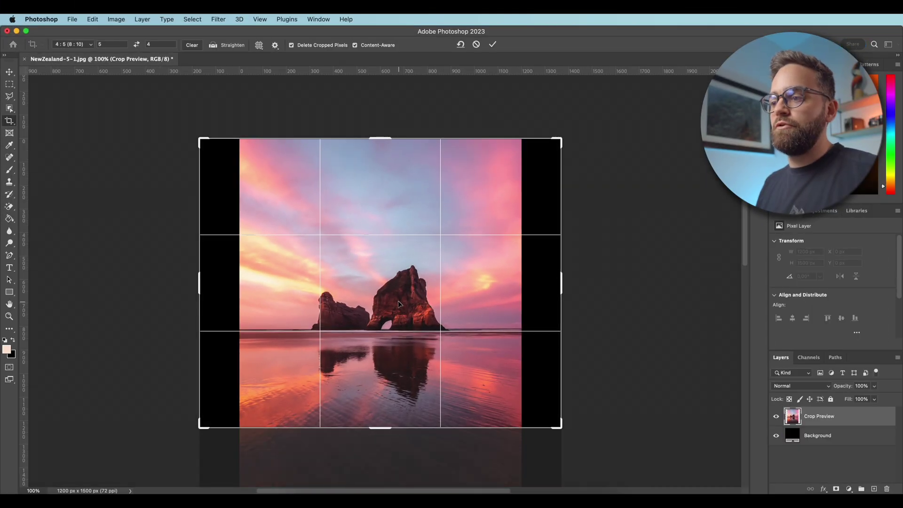
drag(381, 430, 379, 462)
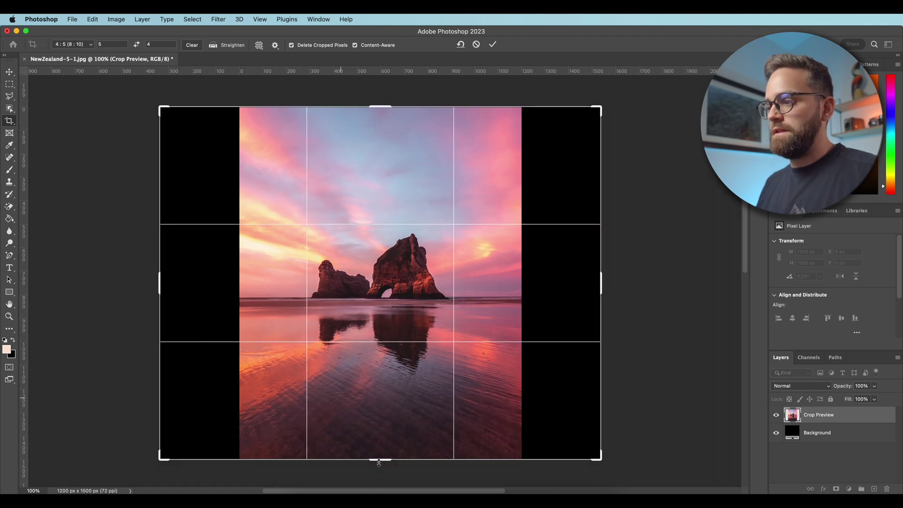
key(Return)
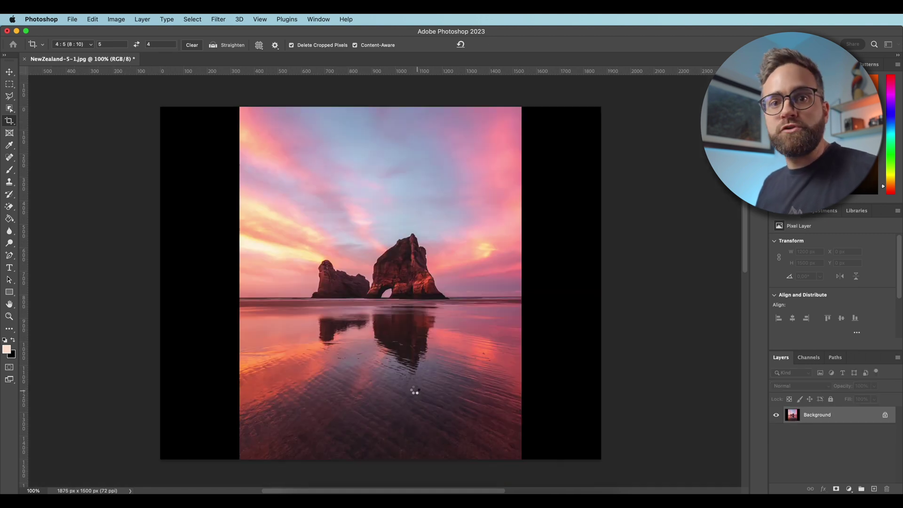